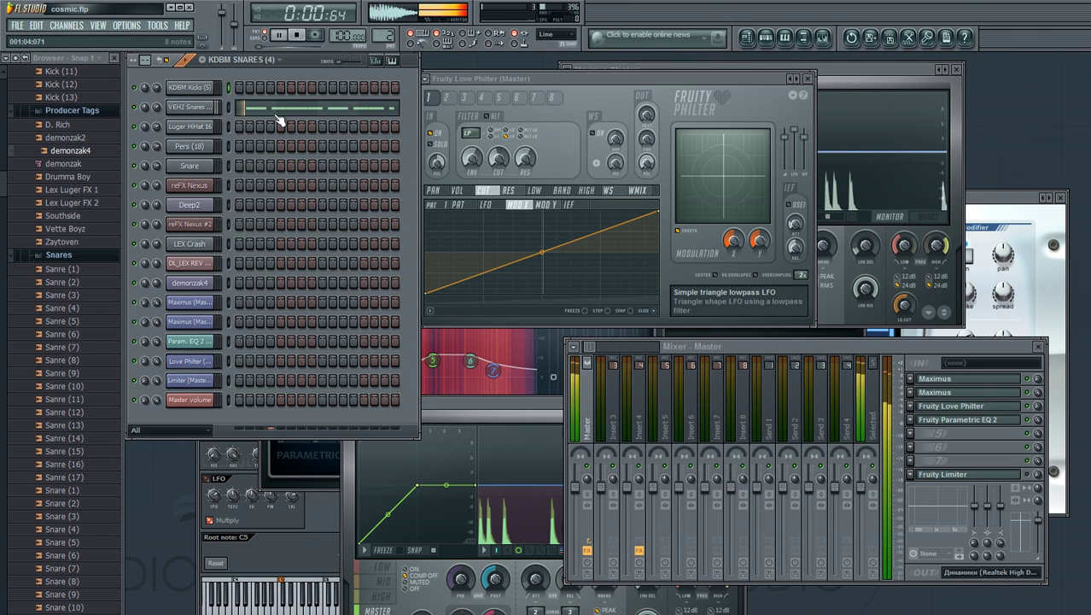
# Step: Examine the snare pattern's notes, and play the Luger HiHat 16 pattern while viewing its full note sequence in the piano roll
pyautogui.click(280, 110)
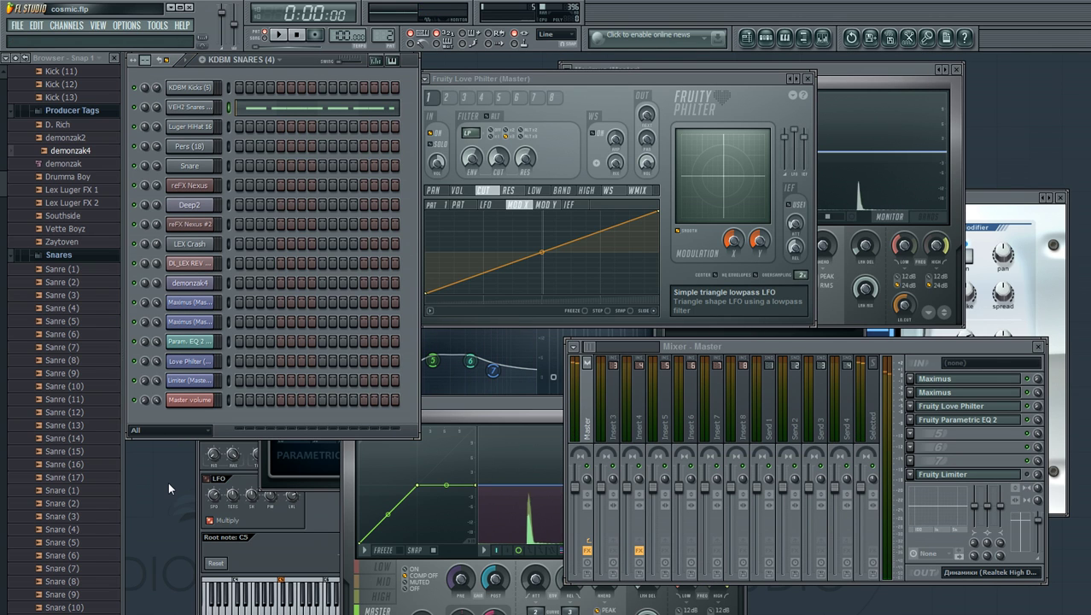
pyautogui.press('KP_Add')
pyautogui.press('space')
pyautogui.click(293, 122)
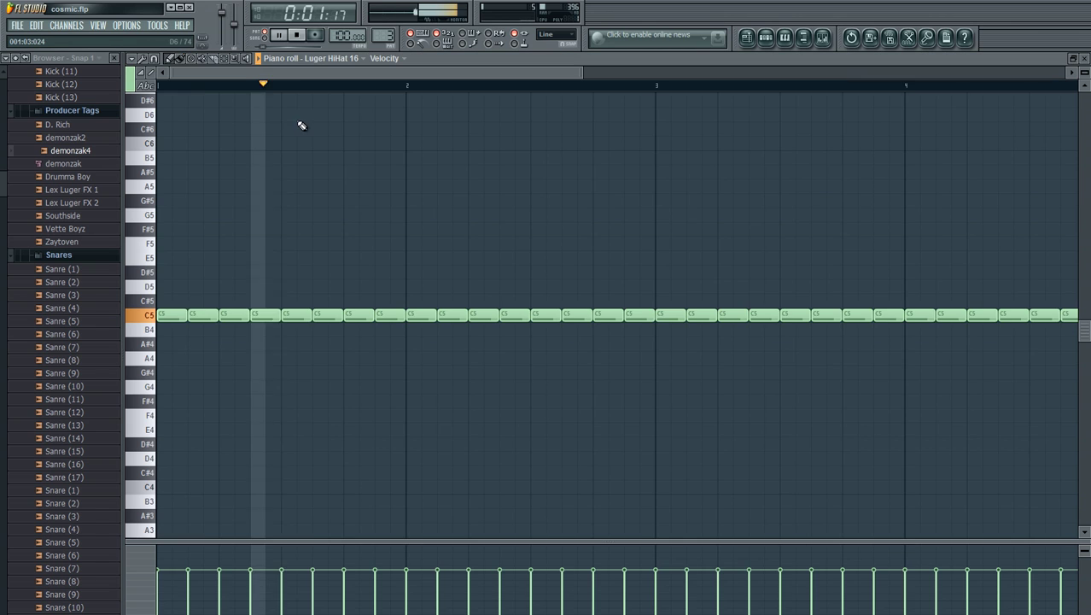
pyautogui.scroll(-2, 446, 282)
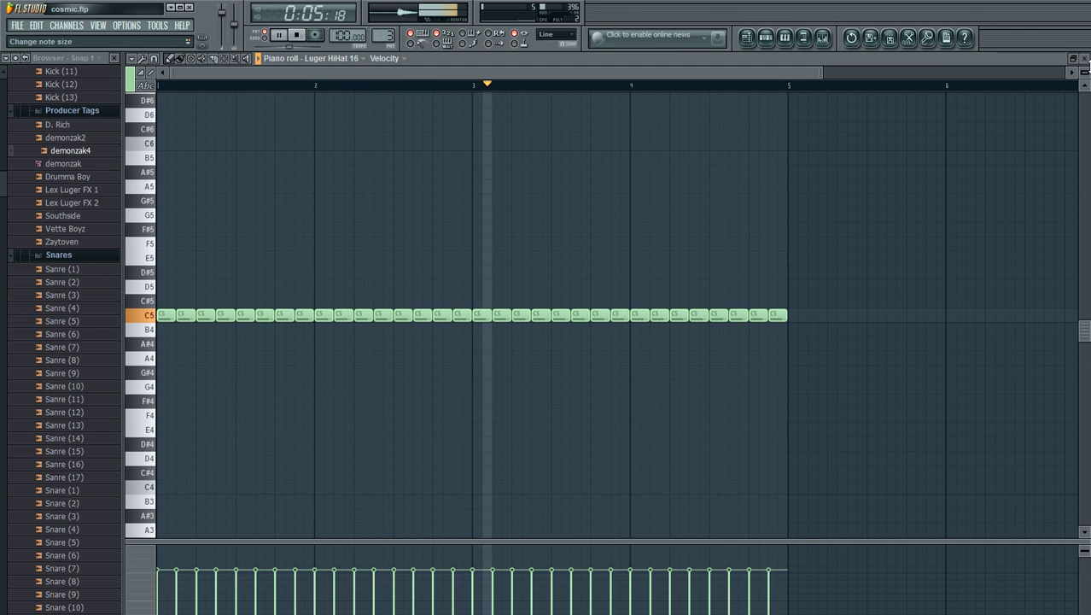
pyautogui.press('F7')
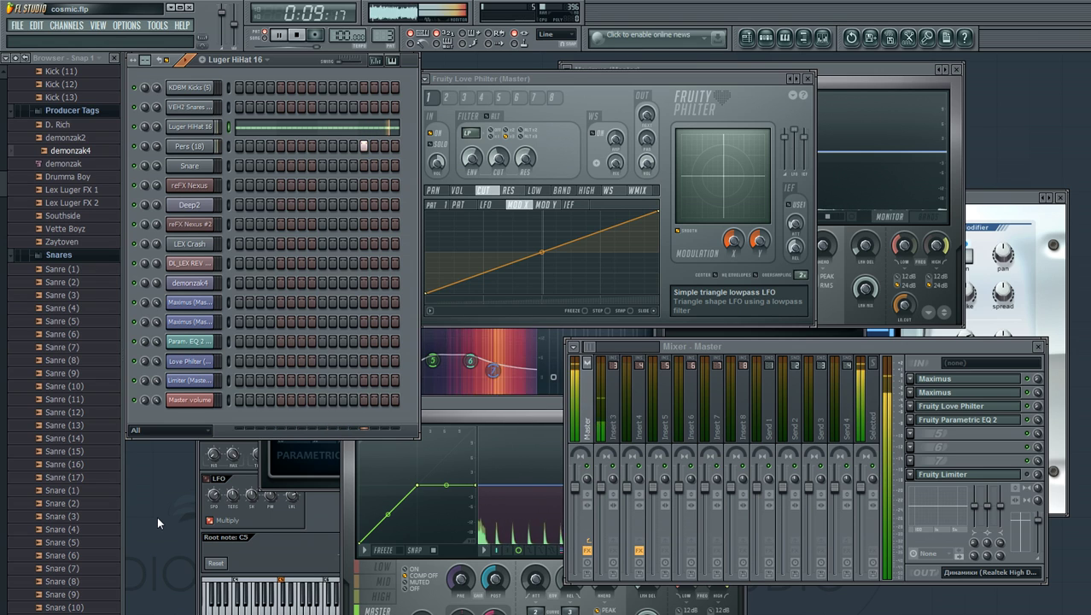
pyautogui.press('space')
# Step: Play the reFX Nexus pattern and show the plugin interface of the reFX Nexus channel
pyautogui.press('KP_Add')
pyautogui.press('space')
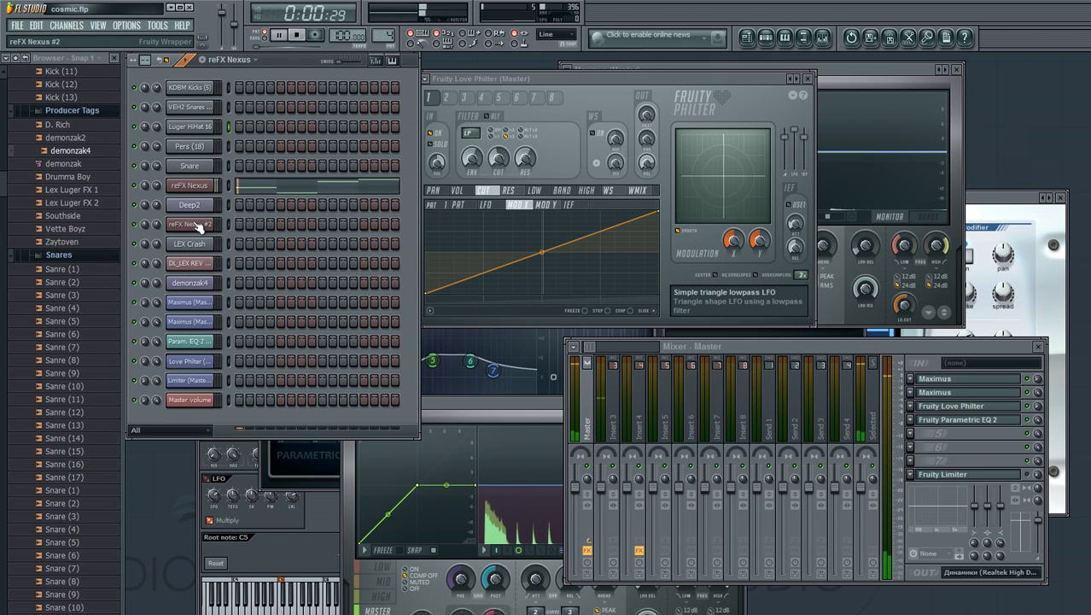
pyautogui.click(188, 186)
pyautogui.click(247, 480)
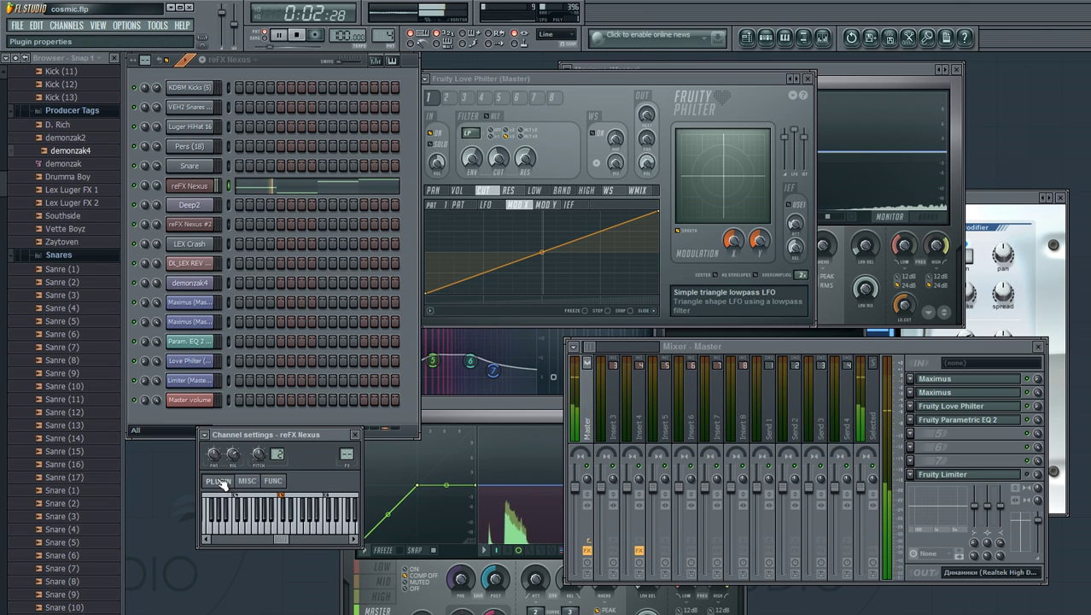
pyautogui.click(247, 481)
pyautogui.click(223, 481)
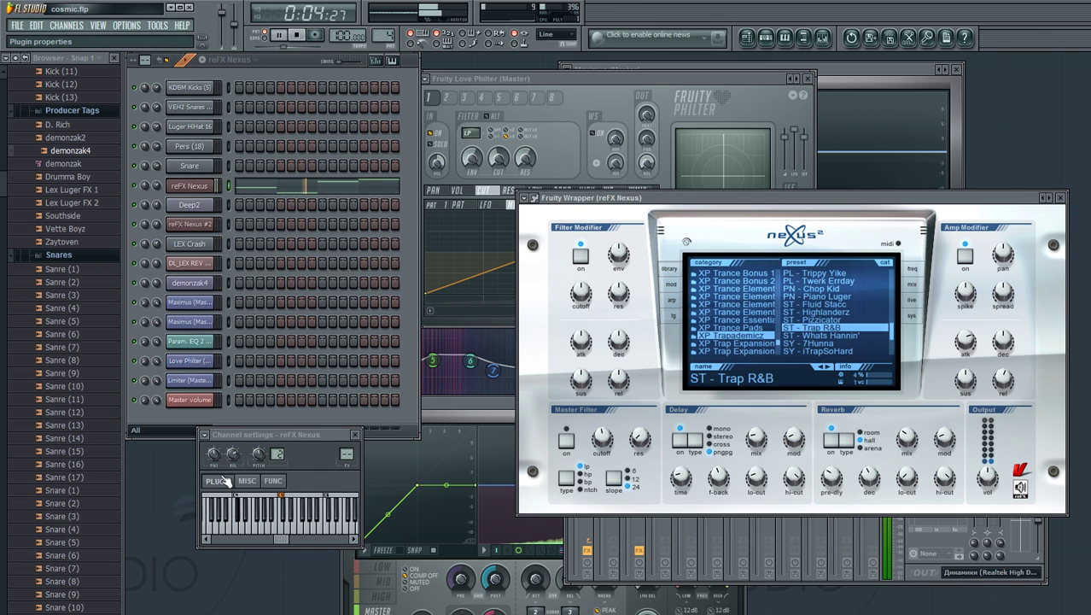
# Step: Inspect the reFX Nexus melody notes in the piano roll, closing it and stopping playback when done
pyautogui.click(309, 195)
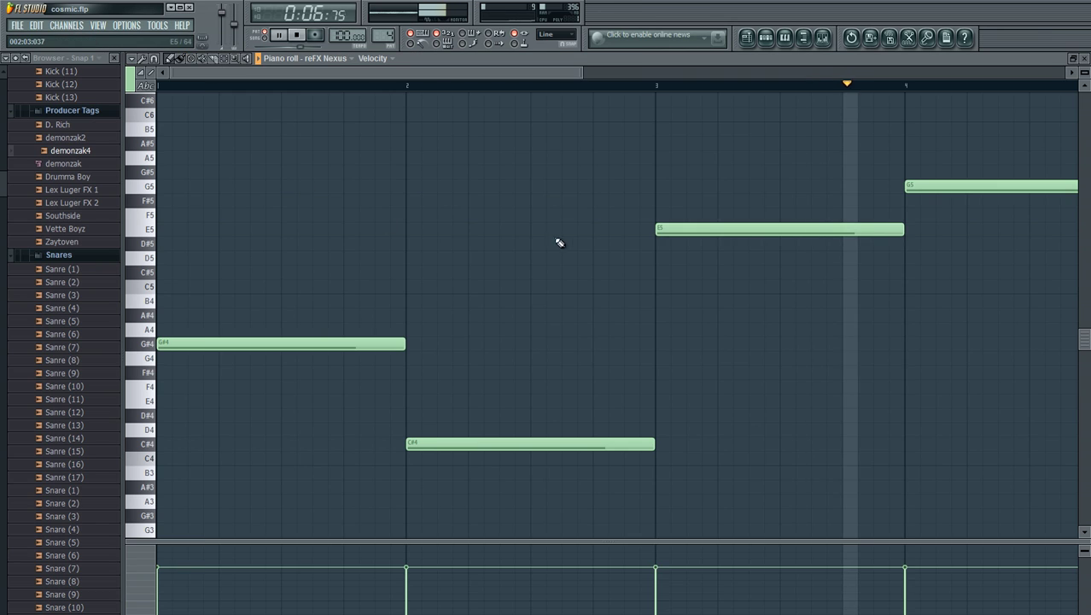
pyautogui.press('space')
pyautogui.click(1085, 58)
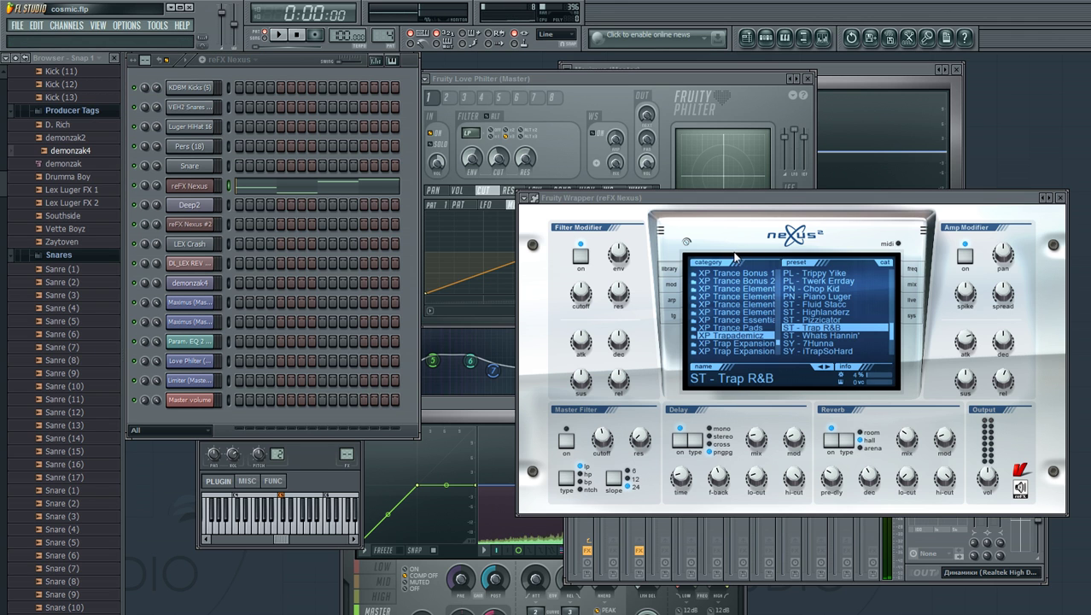
# Step: Show the Deep2 channel's Sytrus settings, and play its pattern while viewing the bass notes in the piano roll
pyautogui.press('Down')
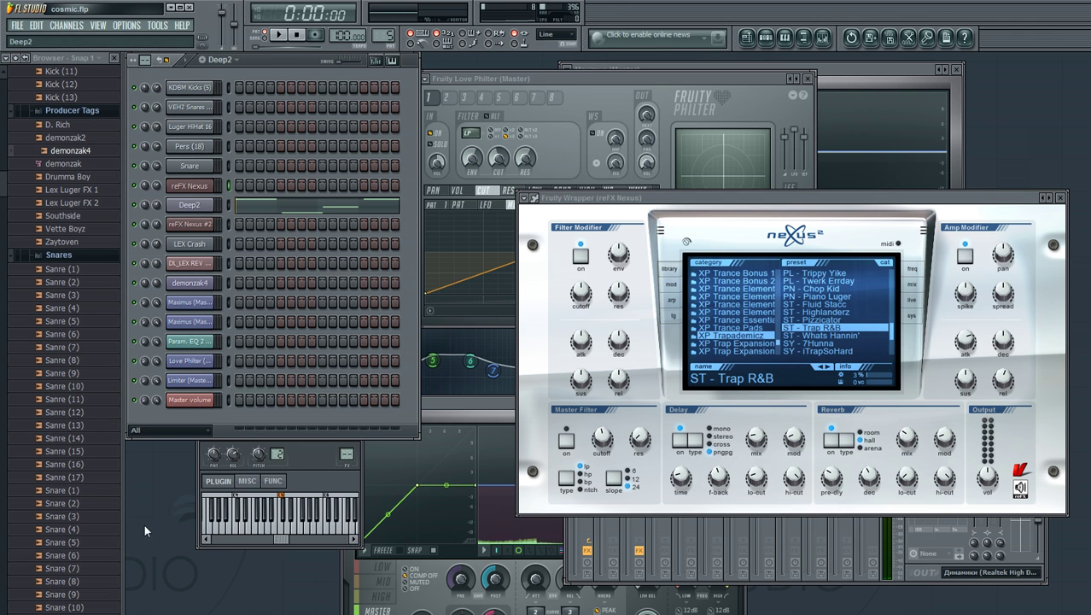
pyautogui.click(195, 207)
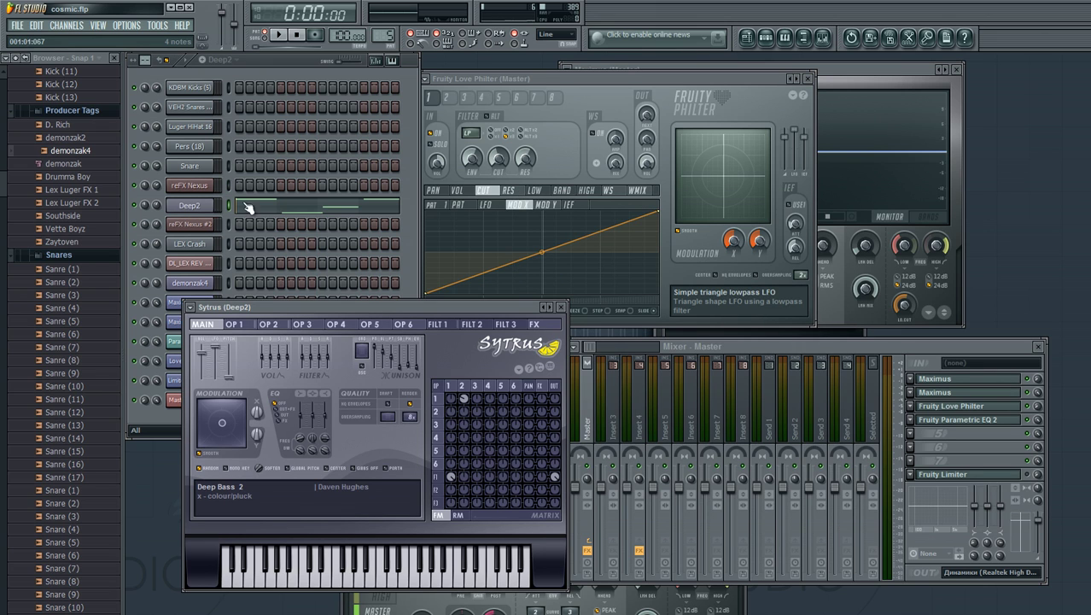
pyautogui.press('space')
pyautogui.click(280, 210)
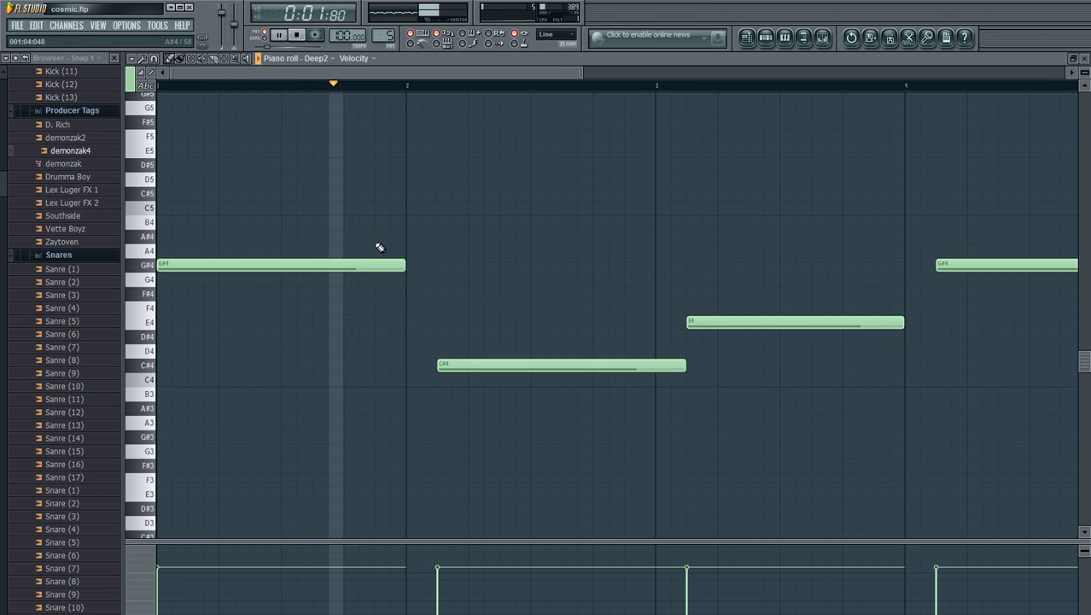
pyautogui.click(1085, 59)
pyautogui.press('space')
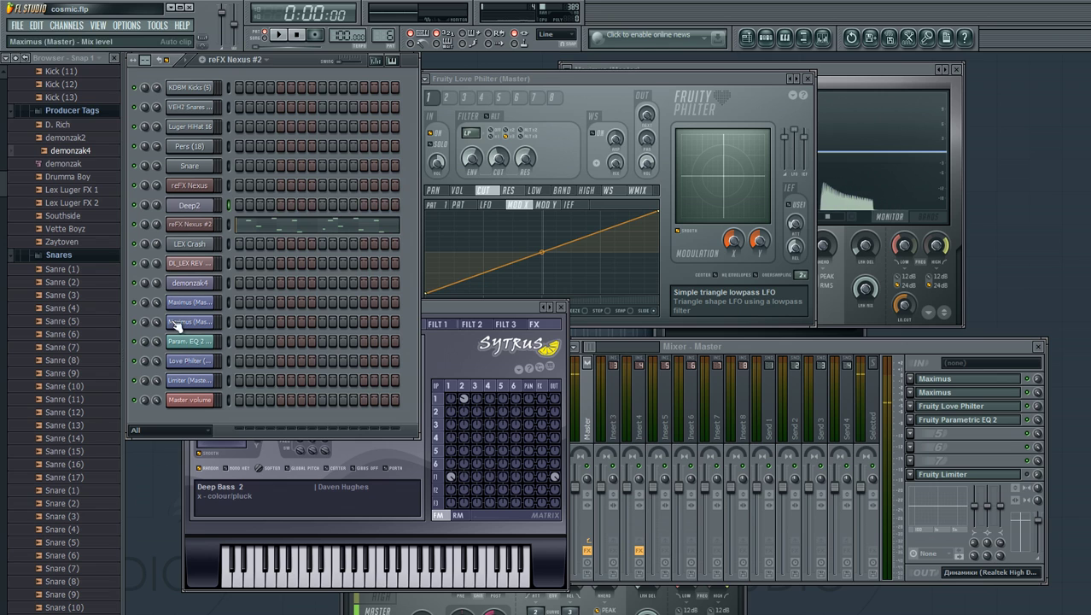
# Step: Show the reFX Nexus #2 channel's plugin, and inspect its melody notes in the piano roll during playback
pyautogui.click(177, 224)
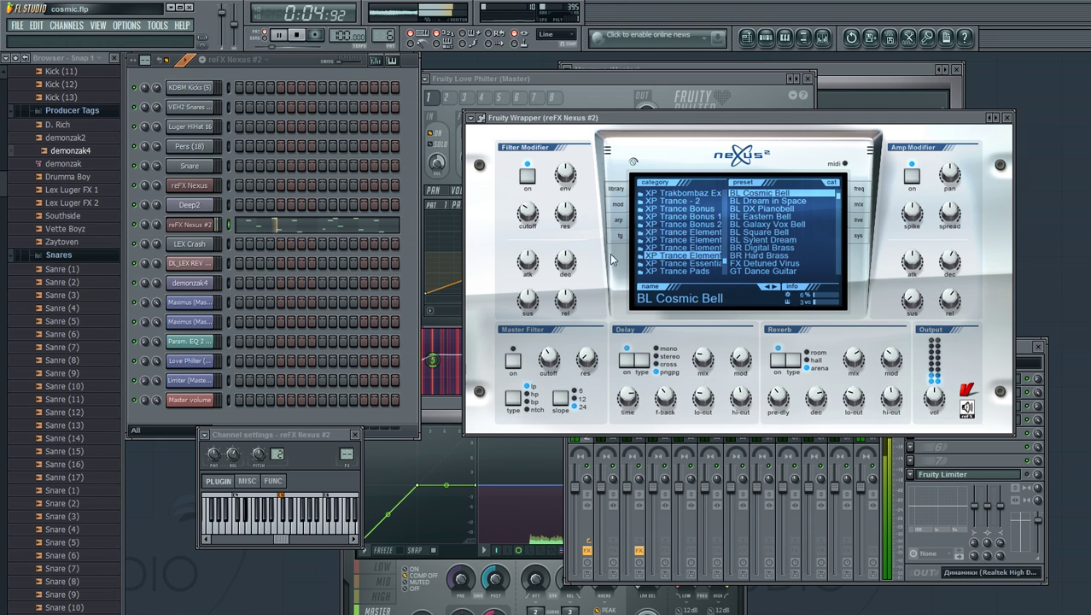
pyautogui.click(360, 229)
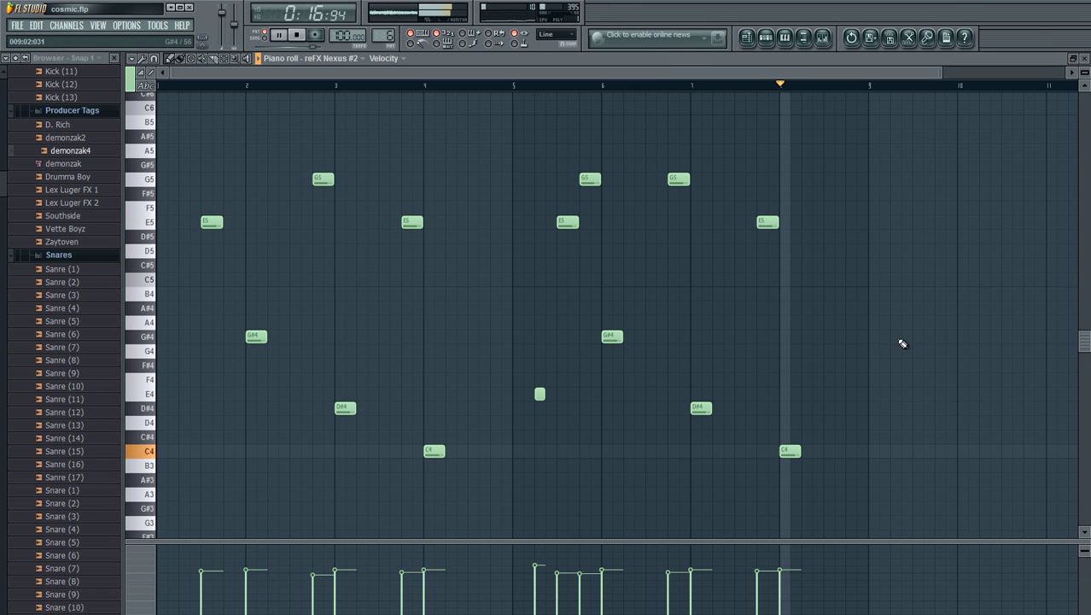
pyautogui.press('space')
pyautogui.click(1084, 58)
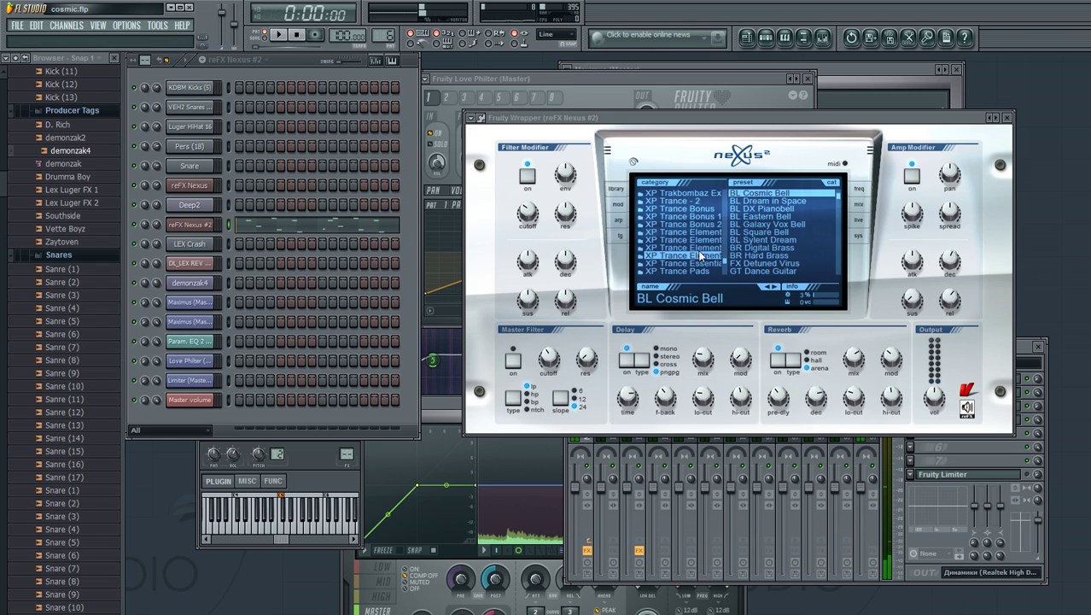
# Step: Play the LEX Crash pattern and view its notes in the piano roll, stopping playback when done
pyautogui.press('Down')
pyautogui.press('space')
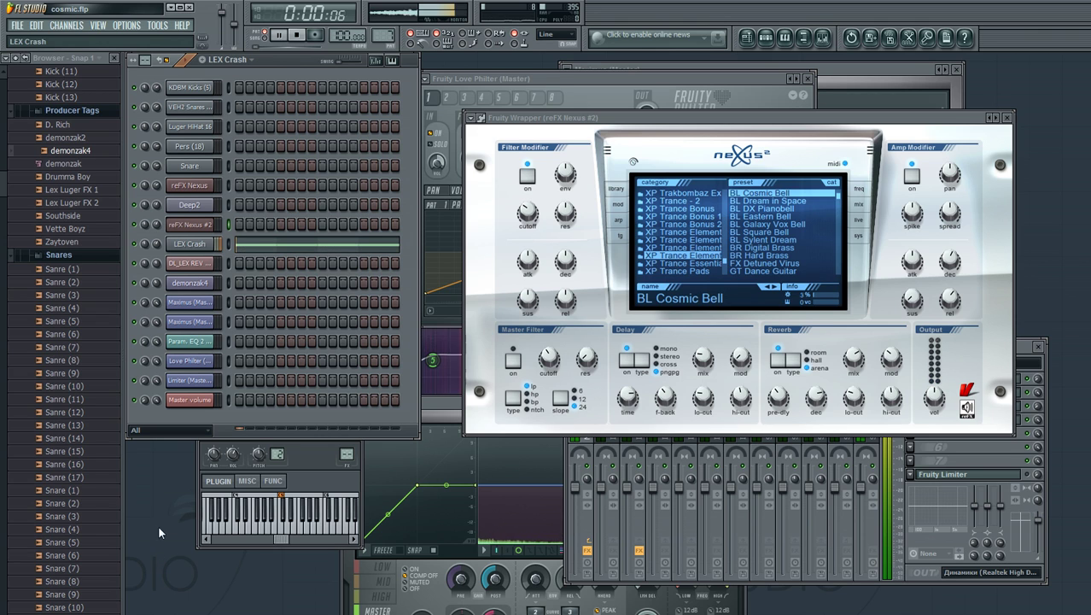
pyautogui.click(316, 245)
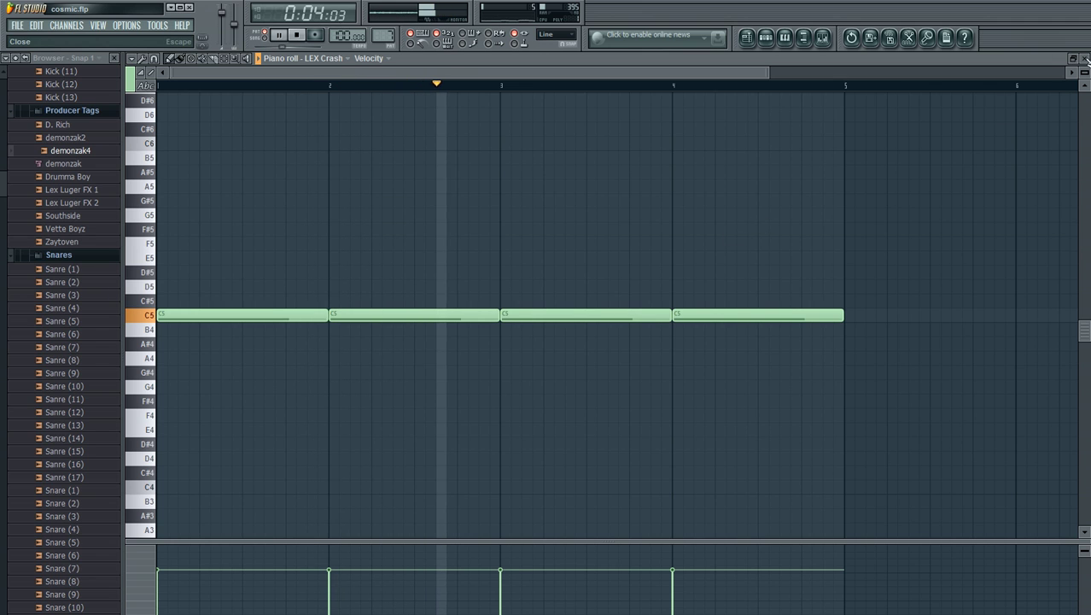
pyautogui.press('F7')
pyautogui.press('space')
# Step: Switch to the empty Pattern 9 and play the whole song with the playlist arrangement open
pyautogui.press('F4')
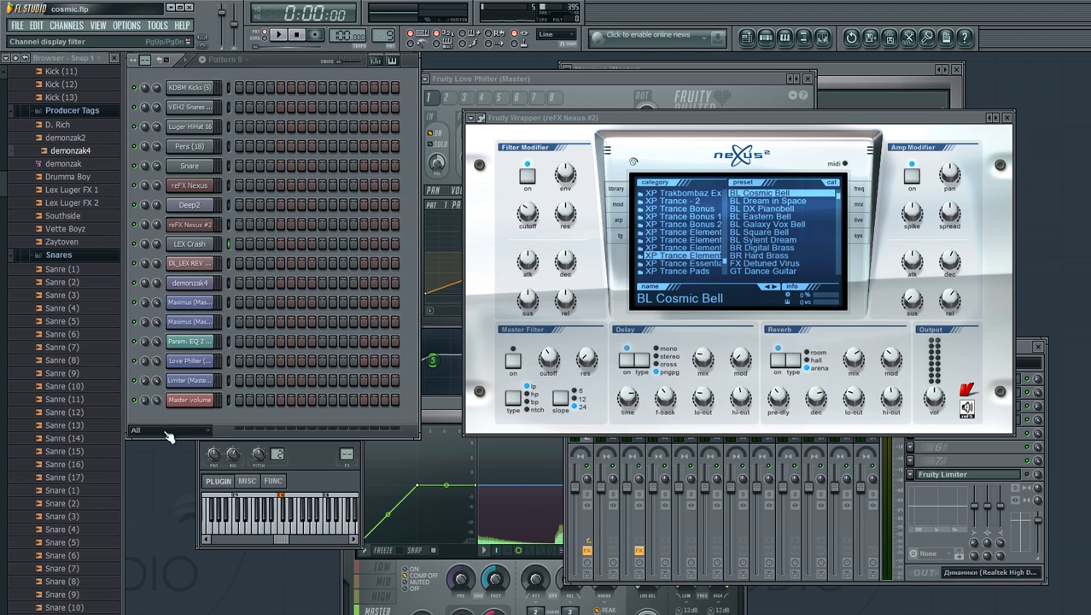
pyautogui.click(280, 35)
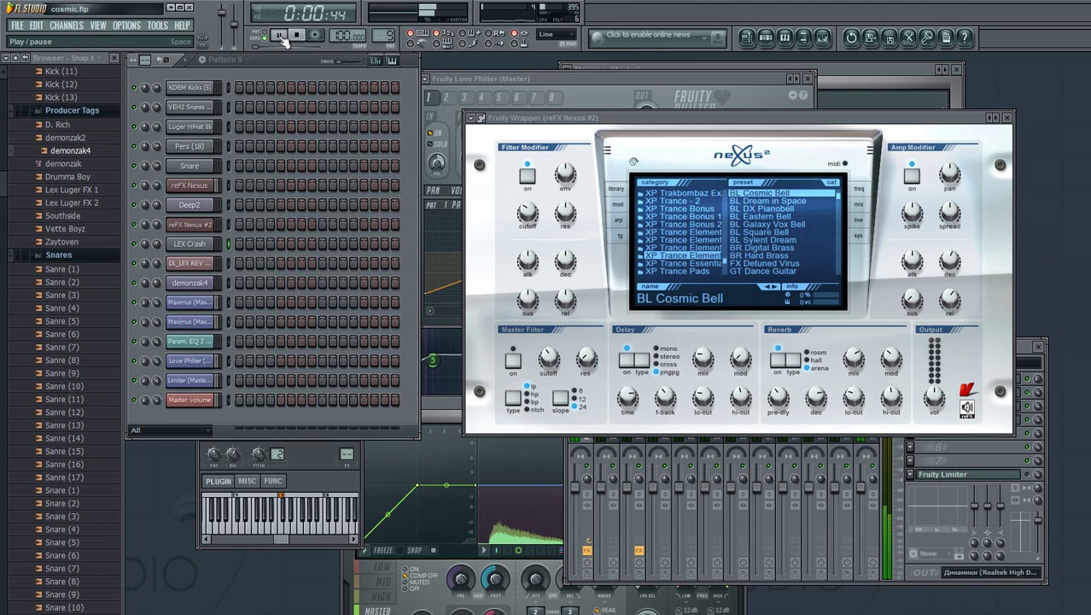
pyautogui.press('F5')
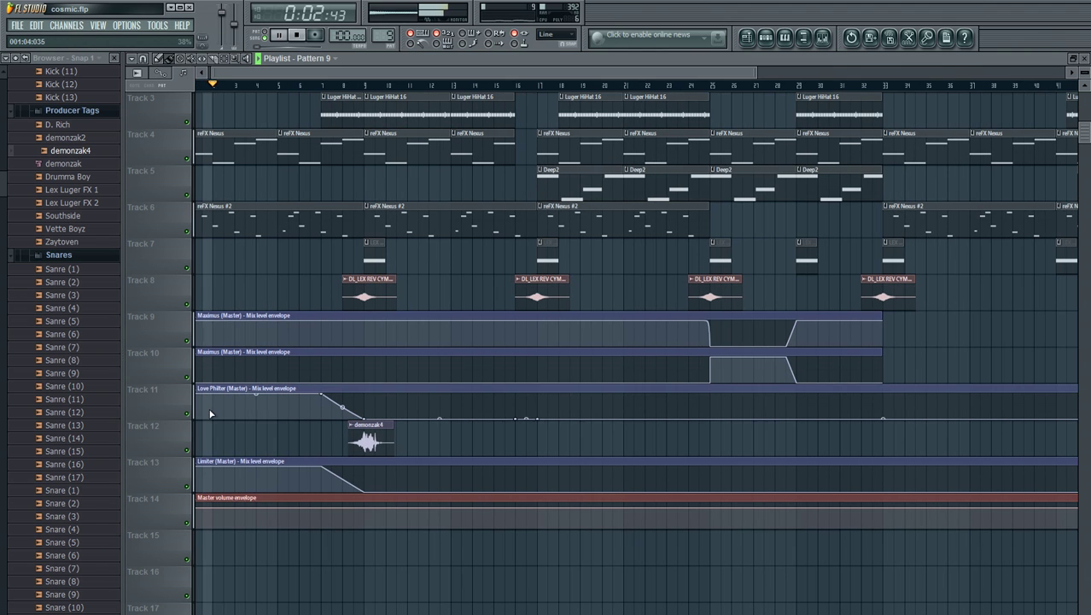
# Step: Review the mixer's Master effects chain and the Fruity Love Philter settings, closing both windows when done
pyautogui.click(823, 37)
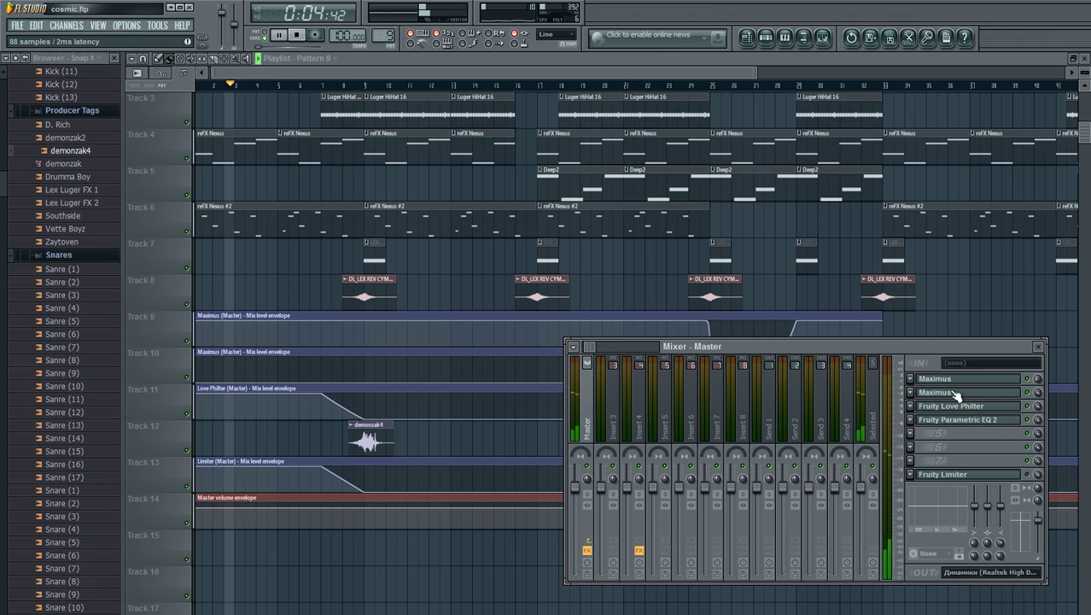
pyautogui.click(995, 414)
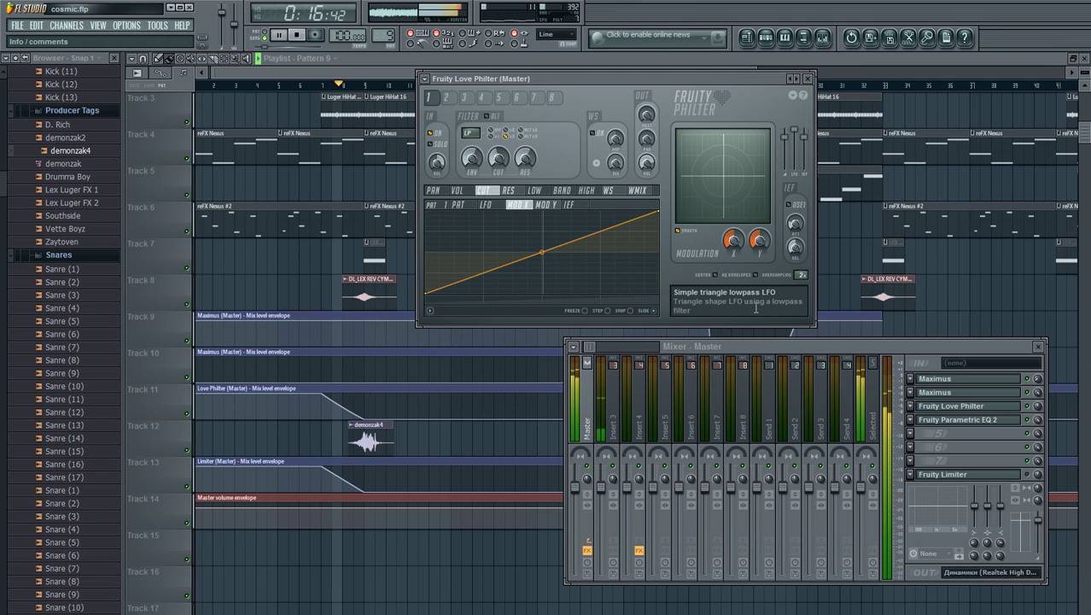
pyautogui.press('F12')
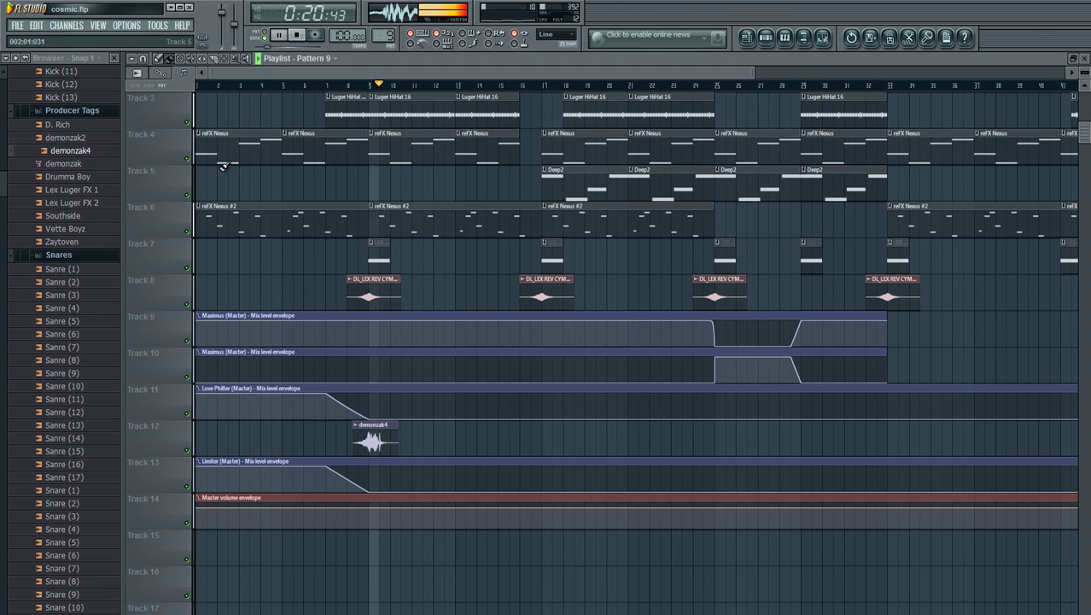
# Step: Examine the playlist arrangement during playback, from the drum and melody clips on the upper tracks to the automation envelopes below
pyautogui.scroll(2, 277, 294)
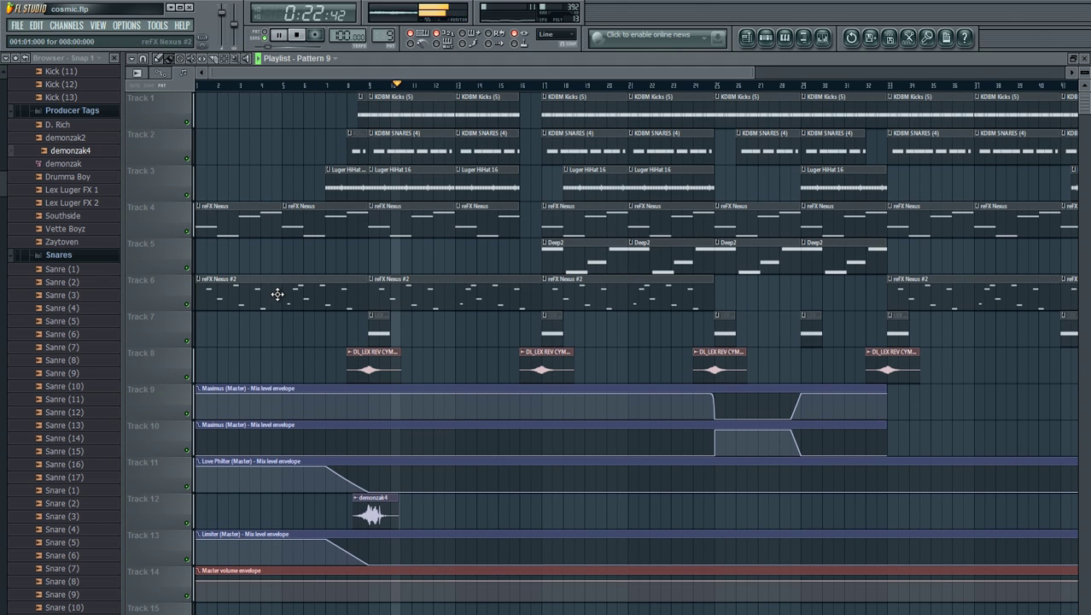
pyautogui.scroll(5, 280, 287)
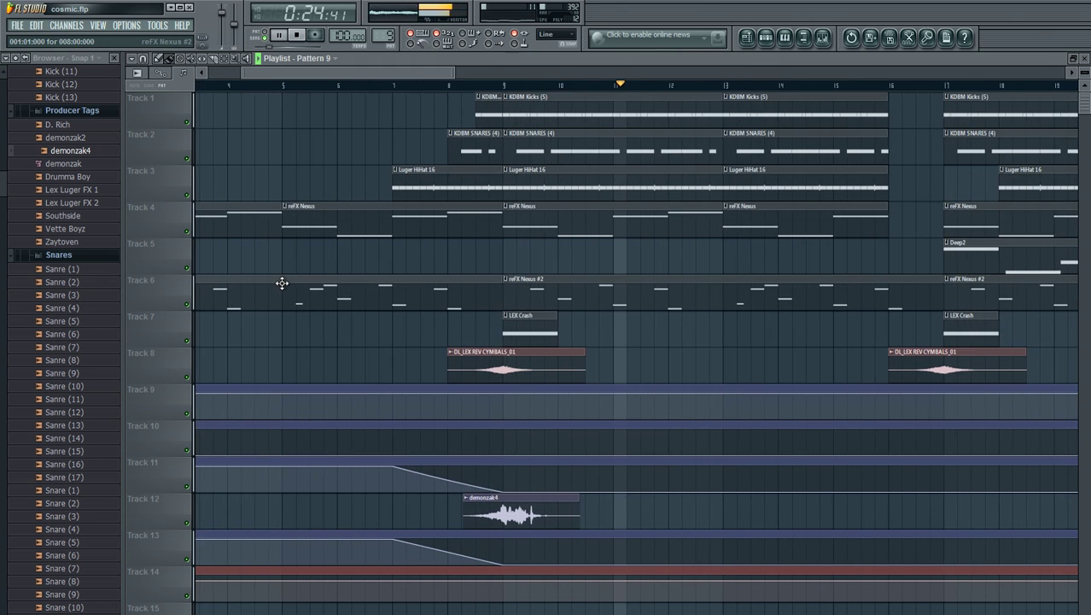
pyautogui.scroll(2, 412, 234)
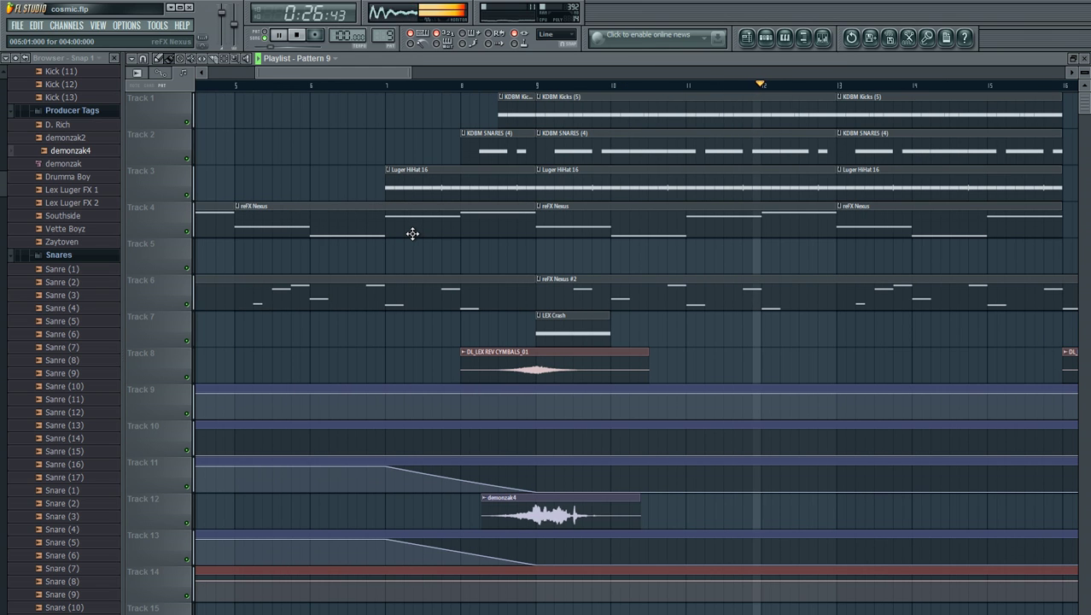
pyautogui.scroll(-7, 412, 234)
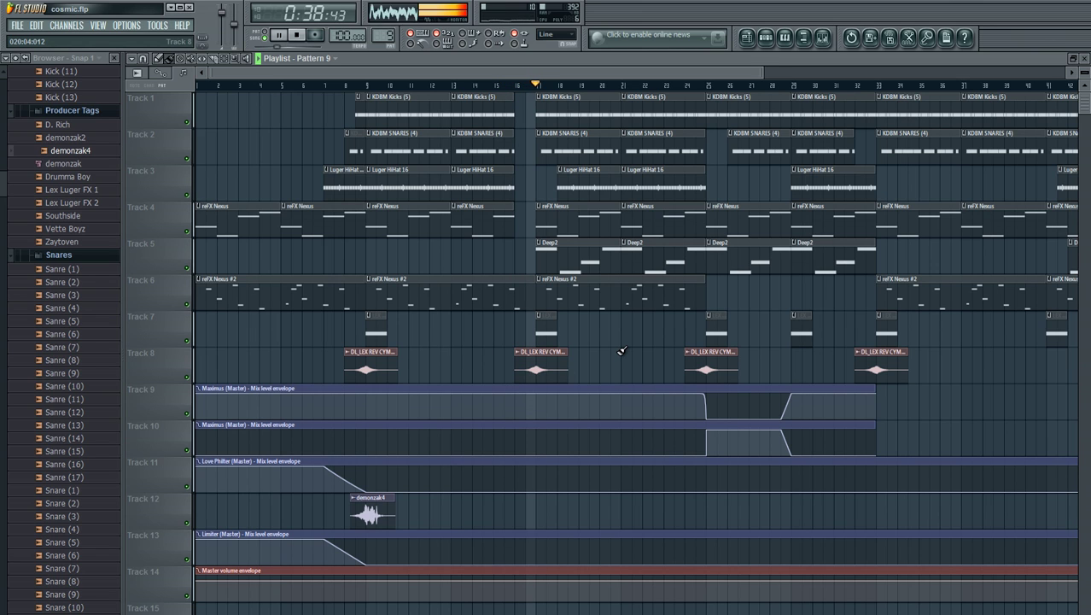
pyautogui.scroll(2, 621, 350)
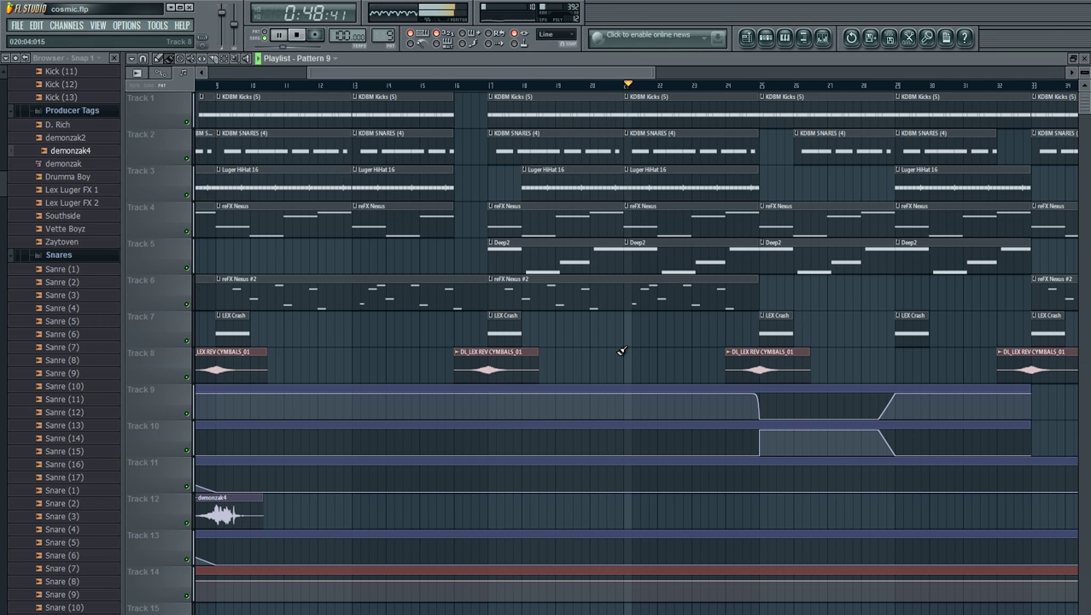
pyautogui.scroll(-1, 621, 350)
pyautogui.scroll(-2, 621, 350)
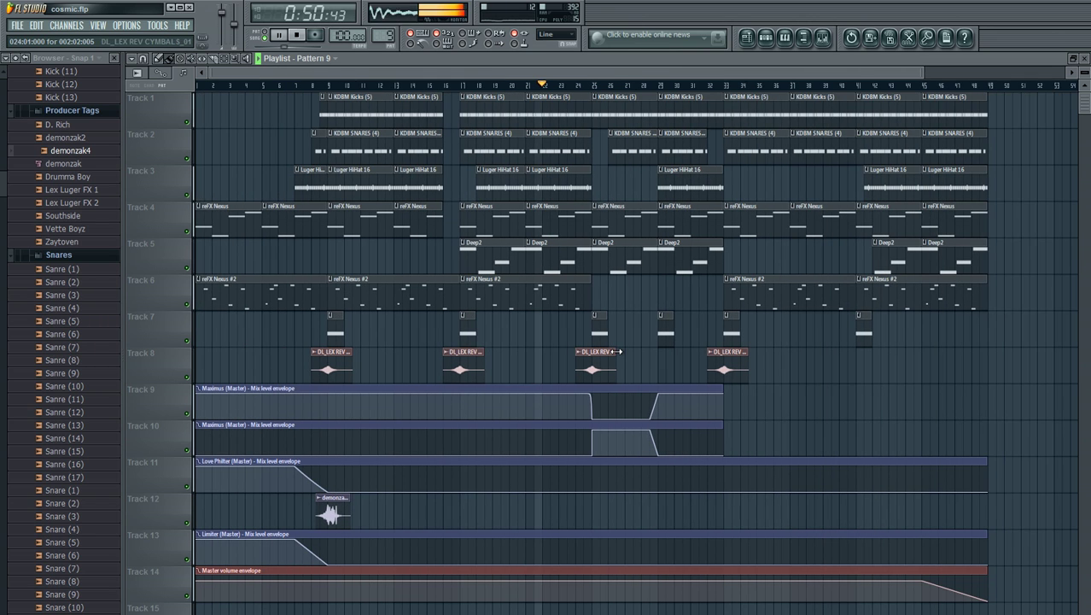